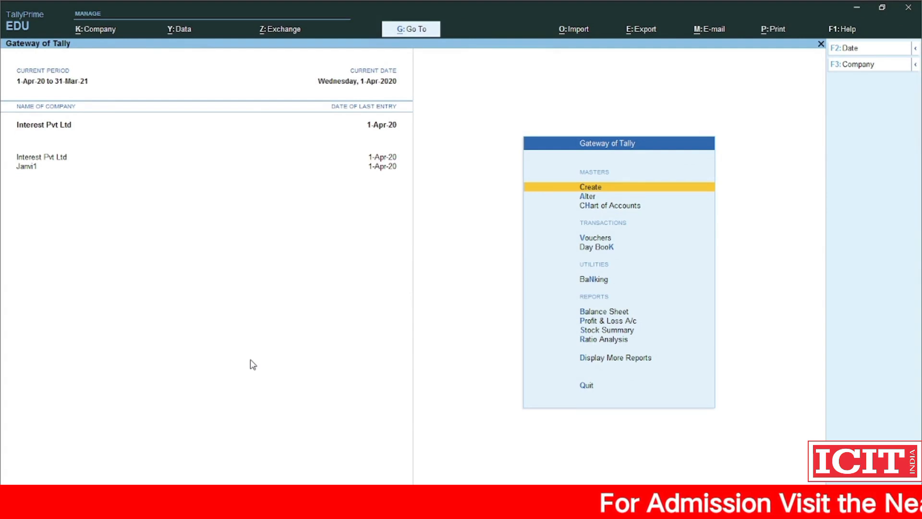
key("Return")
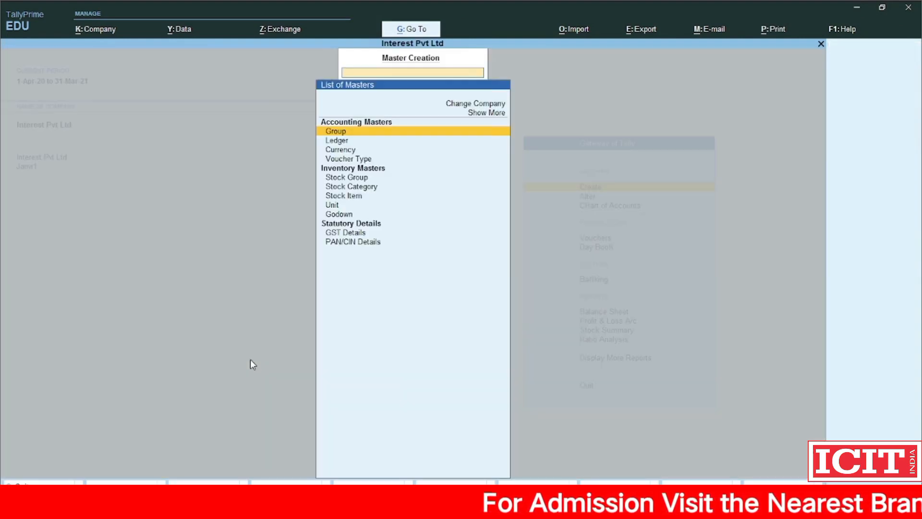
key("Down")
key("Down")
key("Down")
key("Down")
key("Down")
key("Down")
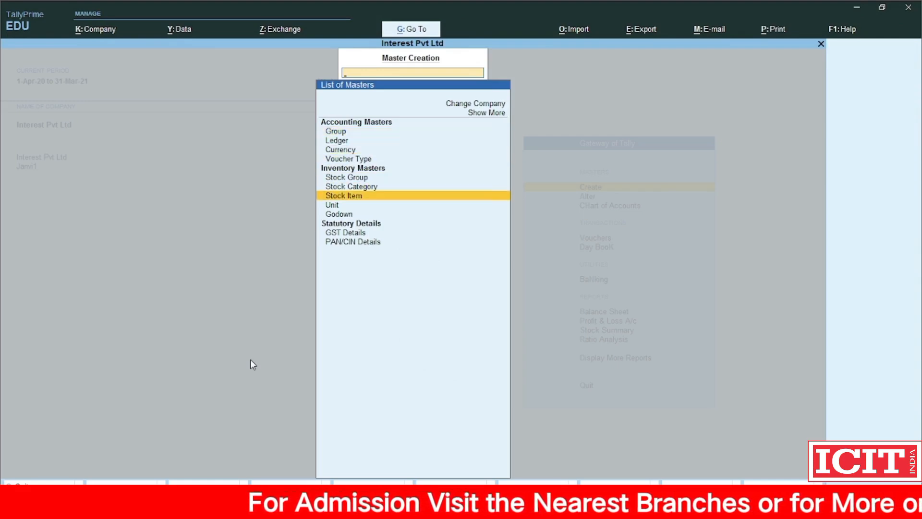
key("Escape")
Step: Open the stock item Chair for alteration to examine its details and opening balance, and return to the Gateway without changing it
key("Down")
key("Return")
key("Down")
key("Down")
key("Down")
key("Down")
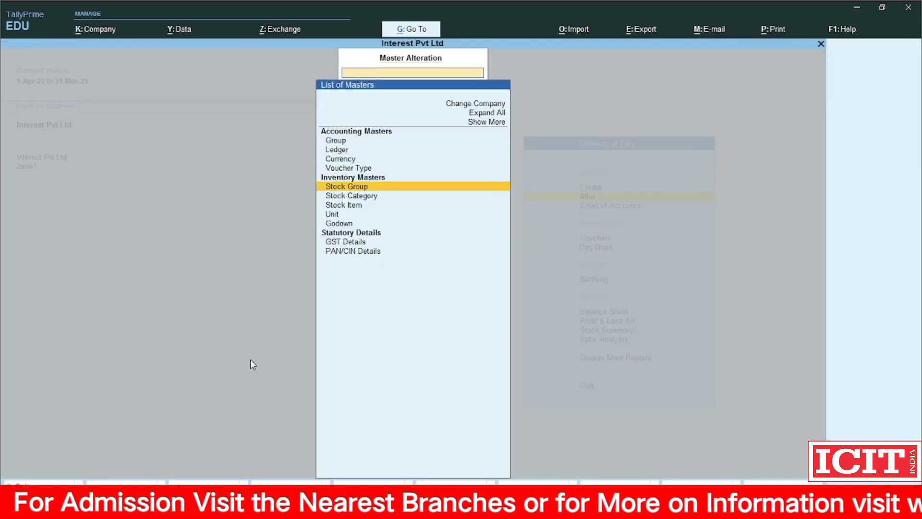
key("Down")
key("Down")
key("Down")
key("Return")
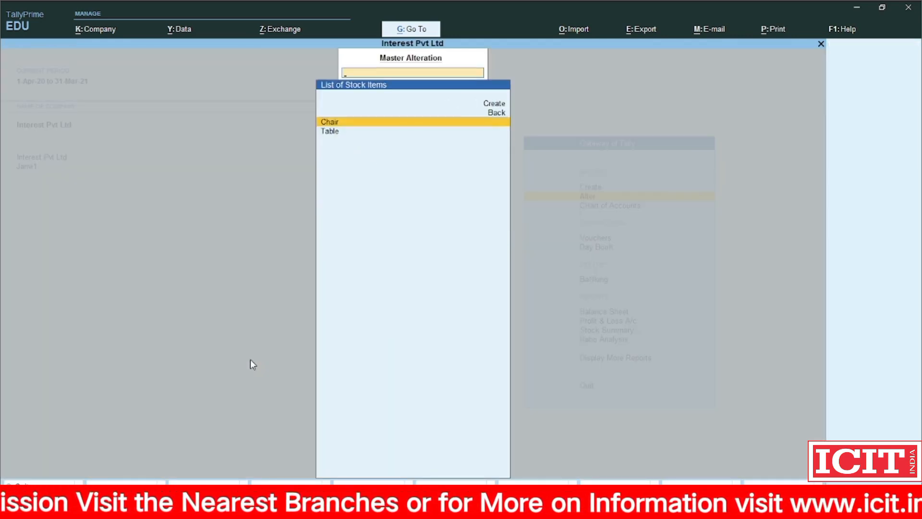
key("Return")
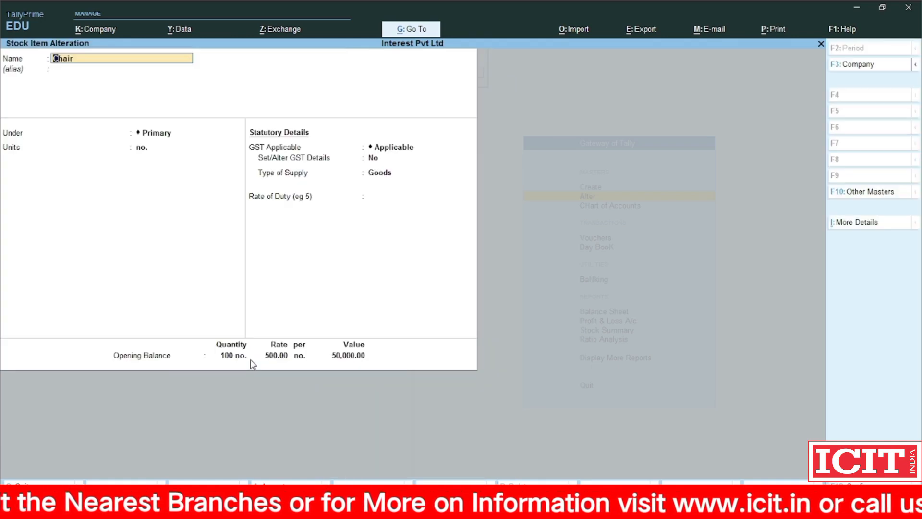
key("Escape")
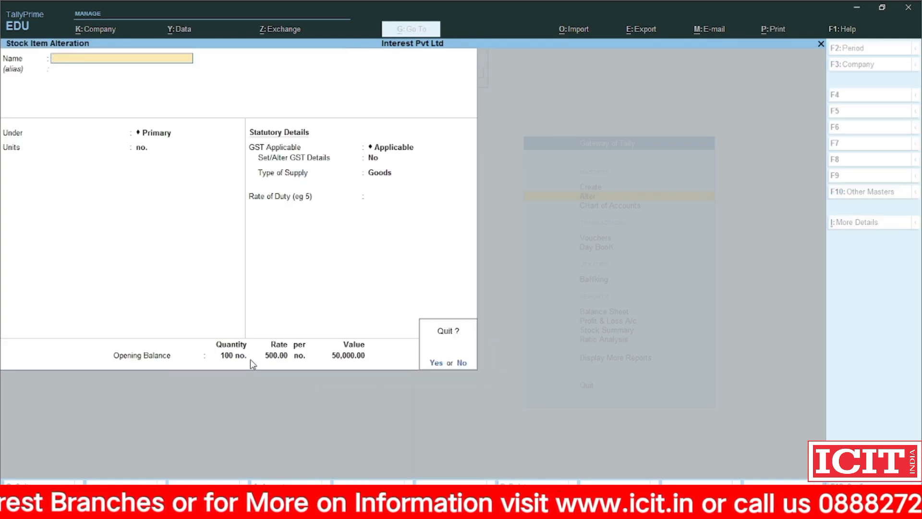
key("y")
key("Escape")
key("Escape")
key("Up")
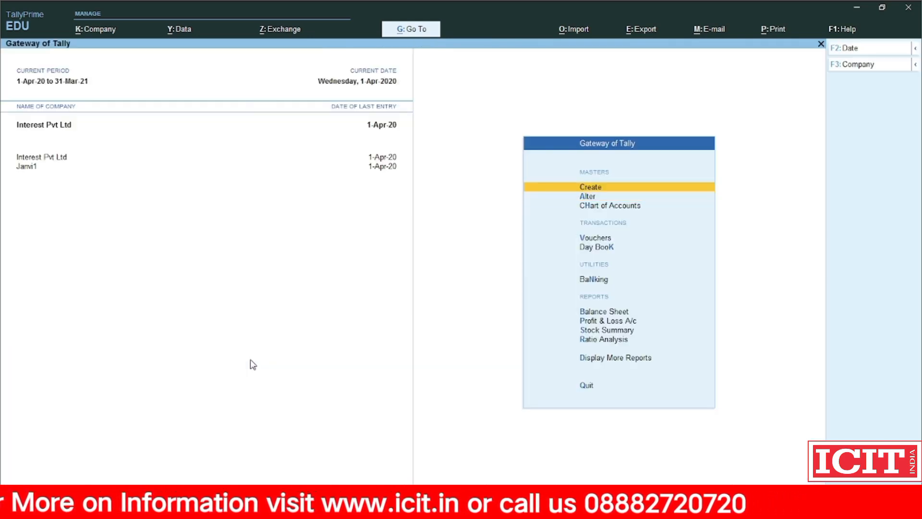
Step: Start a new ledger with the customer's name under Sundry Debtors, keeping bill-by-bill balances enabled
key("Return")
key("Down")
key("Return")
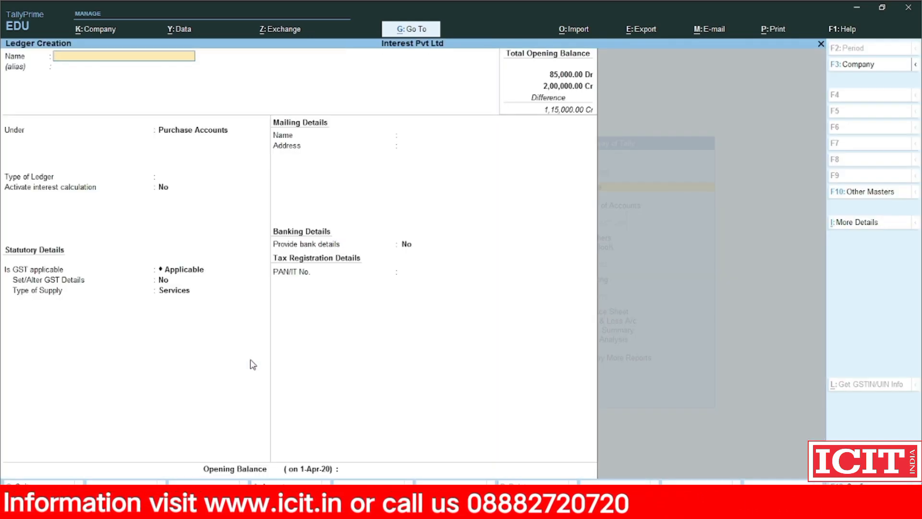
type("Soh")
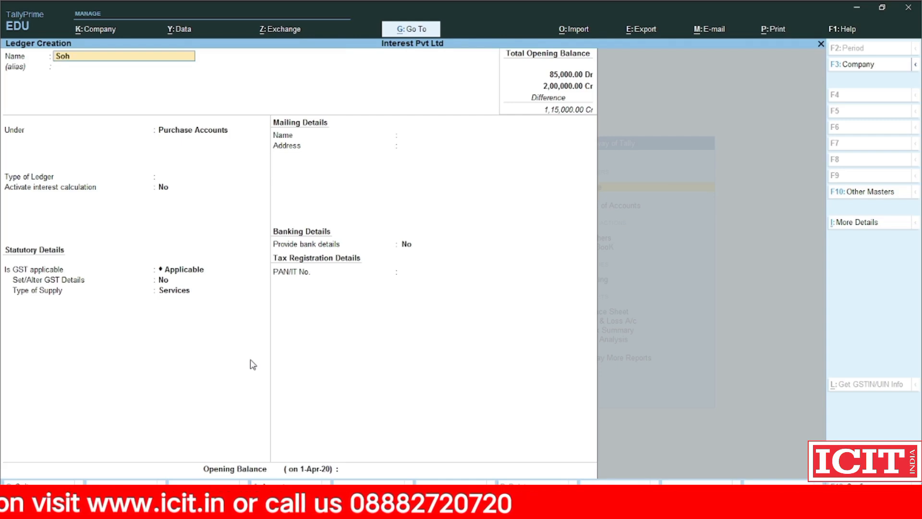
type("an")
key("Return")
type("Sun")
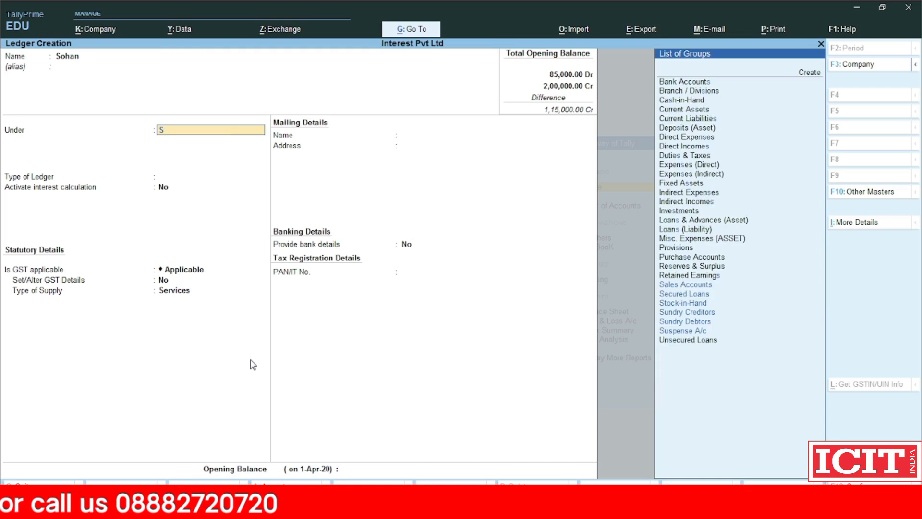
key("Down")
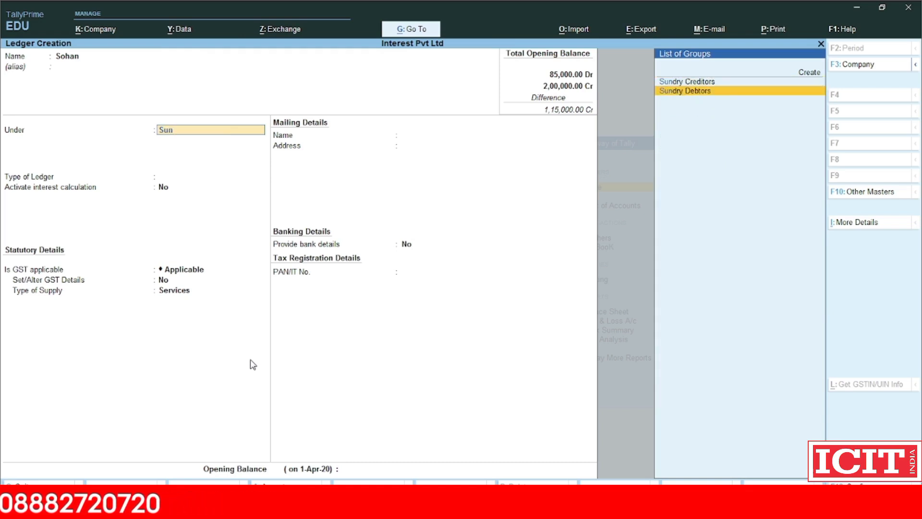
key("Return")
key("Return")
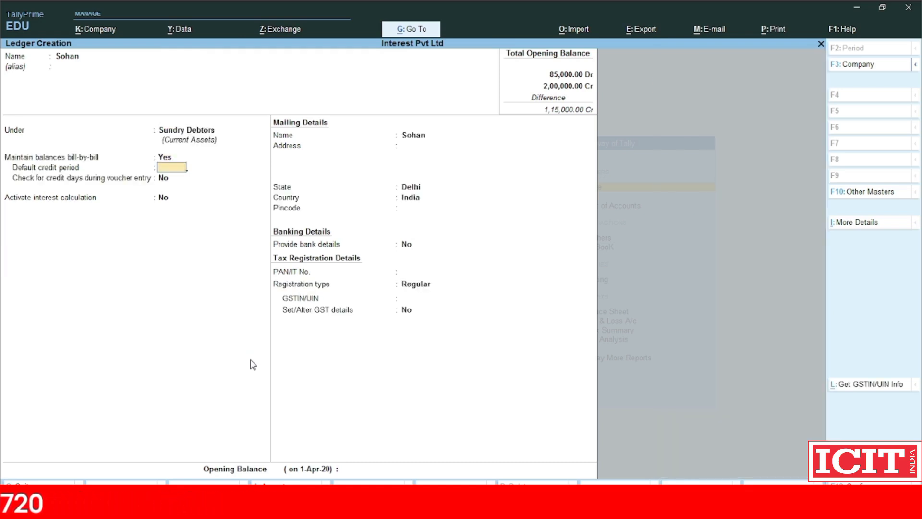
Step: Set the ledger's default credit period to 10 days and leave the credit days check during voucher entry at No
type("15")
key("BackSpace")
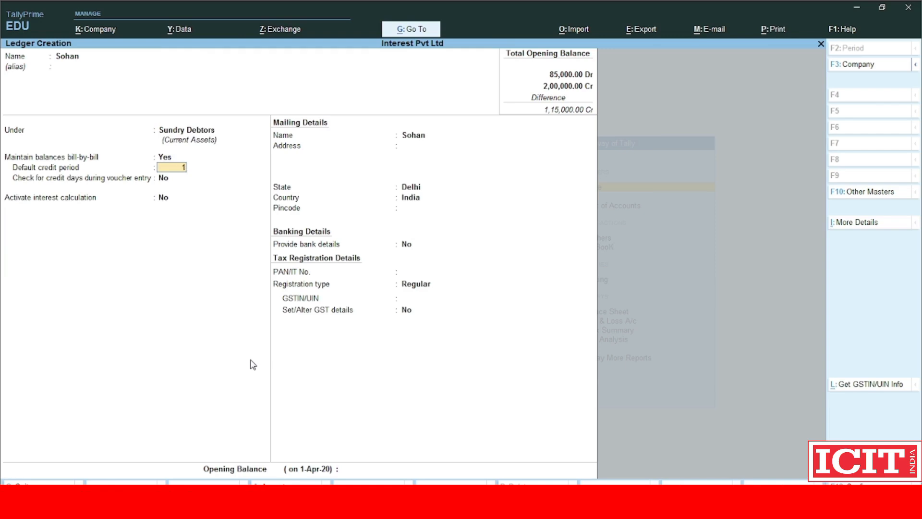
type("10")
key("Return")
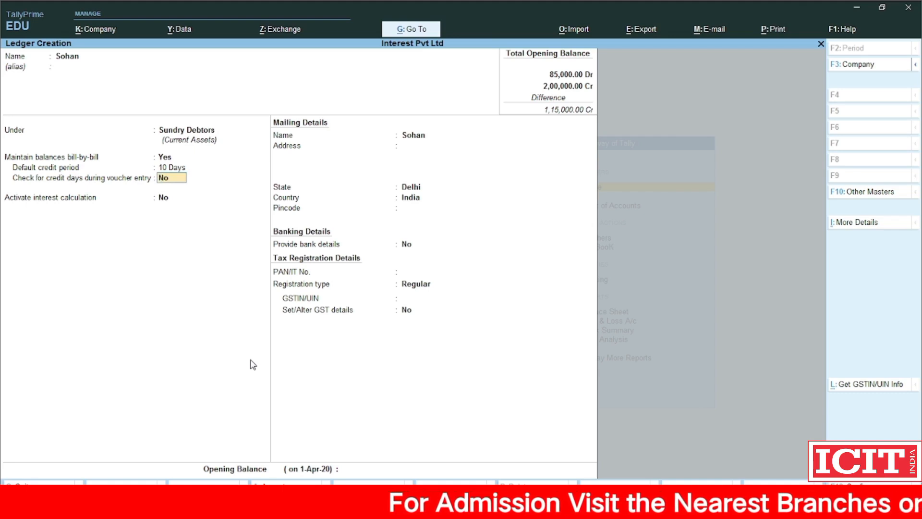
key("Return")
Step: Activate transaction-by-transaction interest calculation for the ledger, with advance interest parameters at Yes and the override for each transaction at No
type("yes")
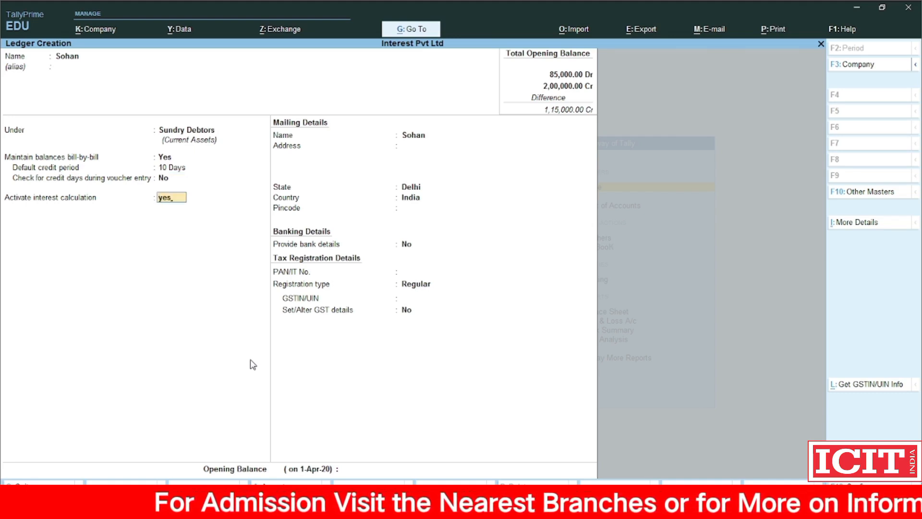
key("Return")
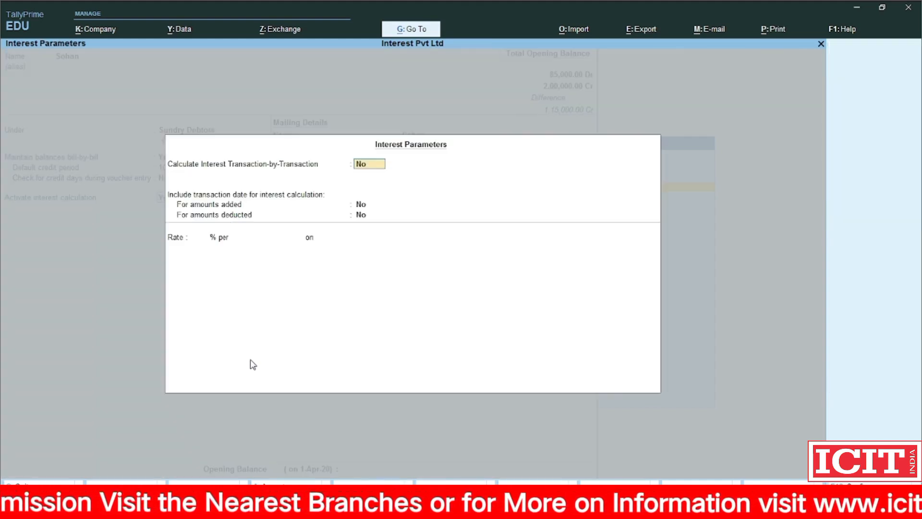
type("yes")
key("Return")
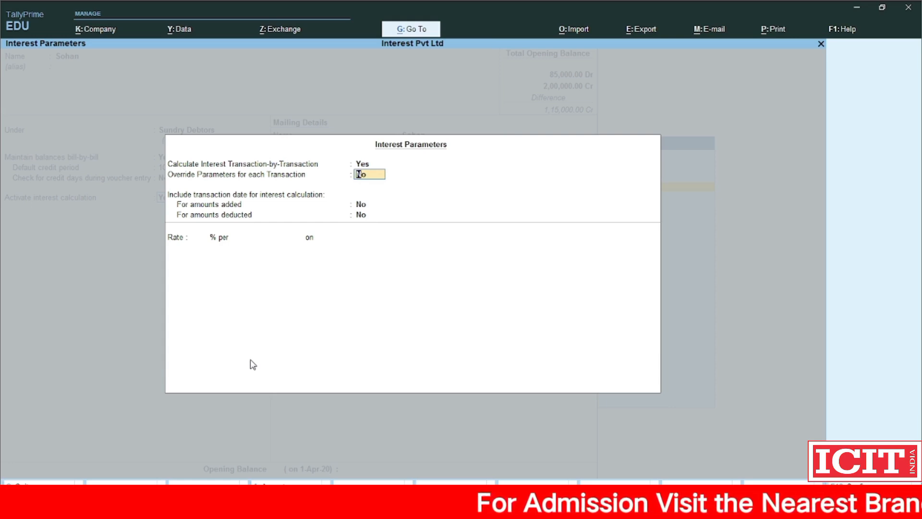
key("F12")
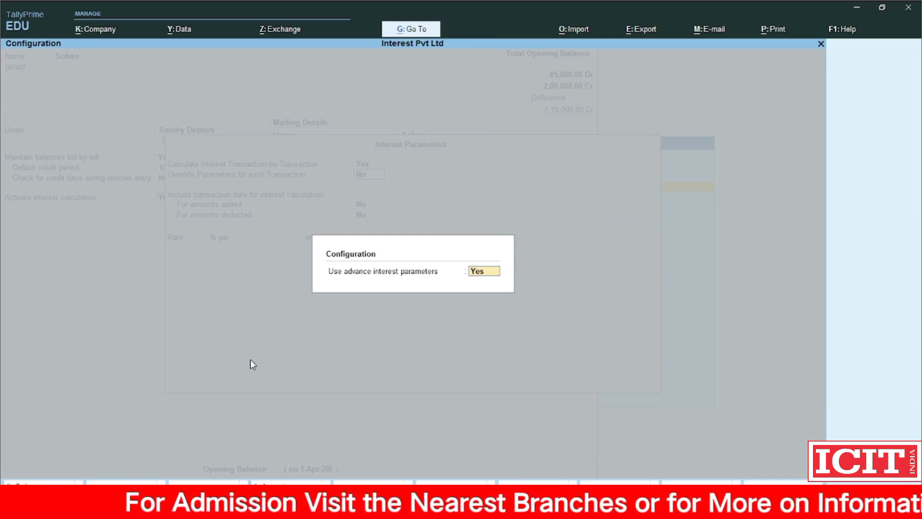
key("Return")
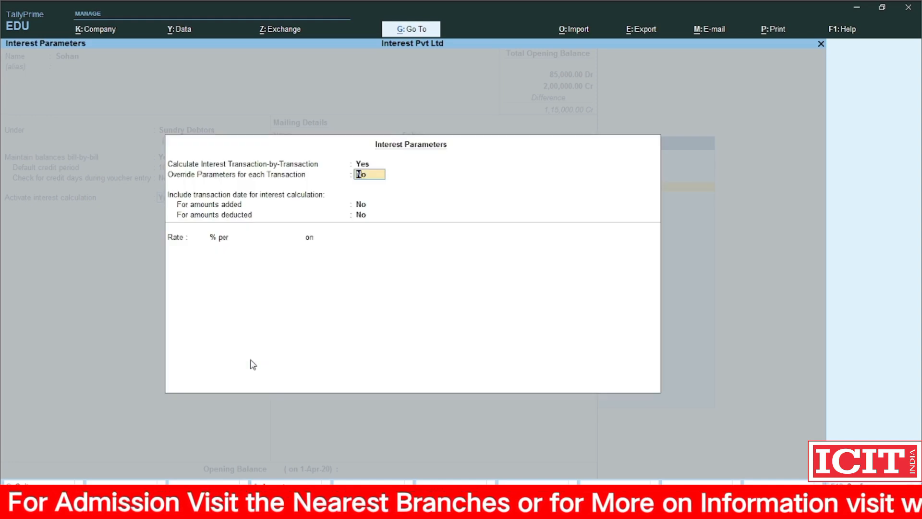
key("Return")
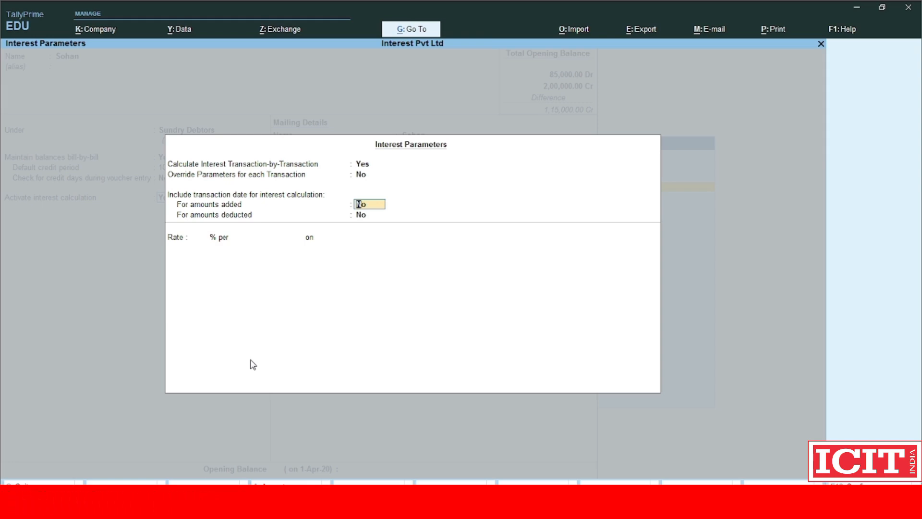
Step: Include the transaction date in interest calculation for amounts added, but not for amounts deducted
type("yes")
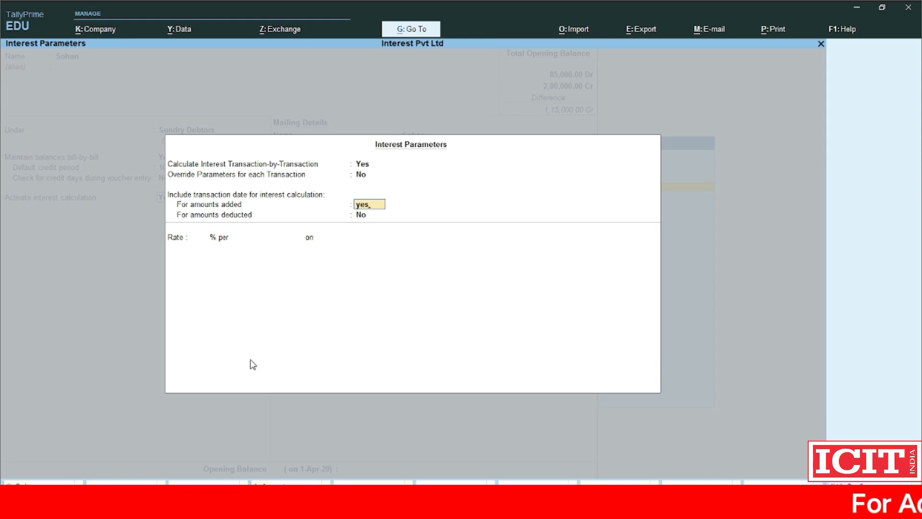
key("Return")
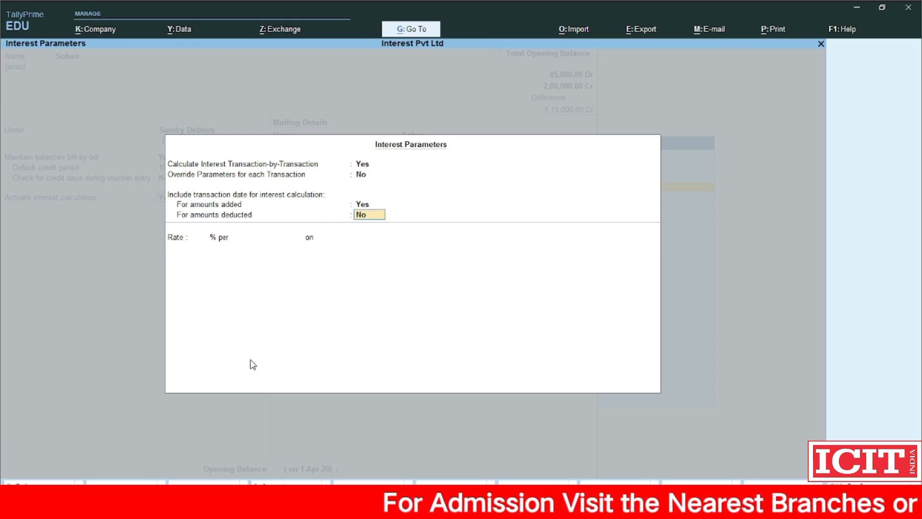
key("Return")
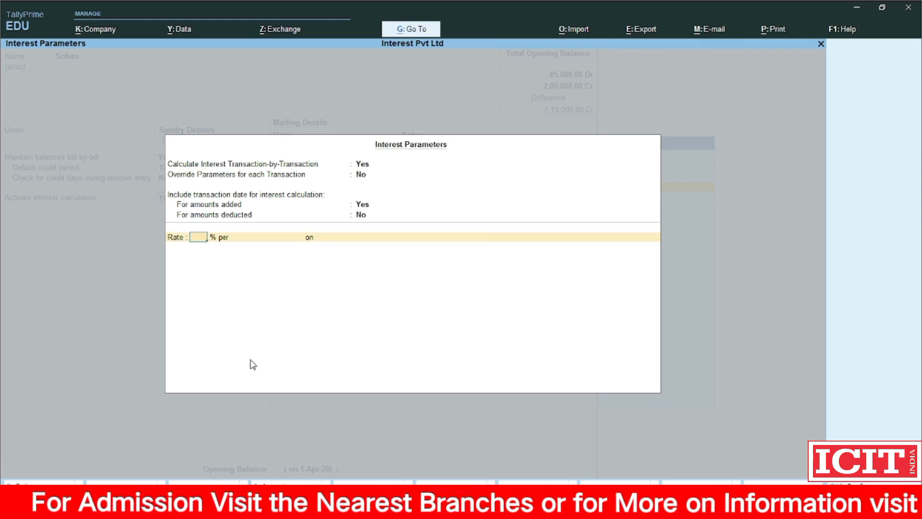
Step: Set the interest rate to 3% per Calendar Month on All Balances
type("3")
key("Return")
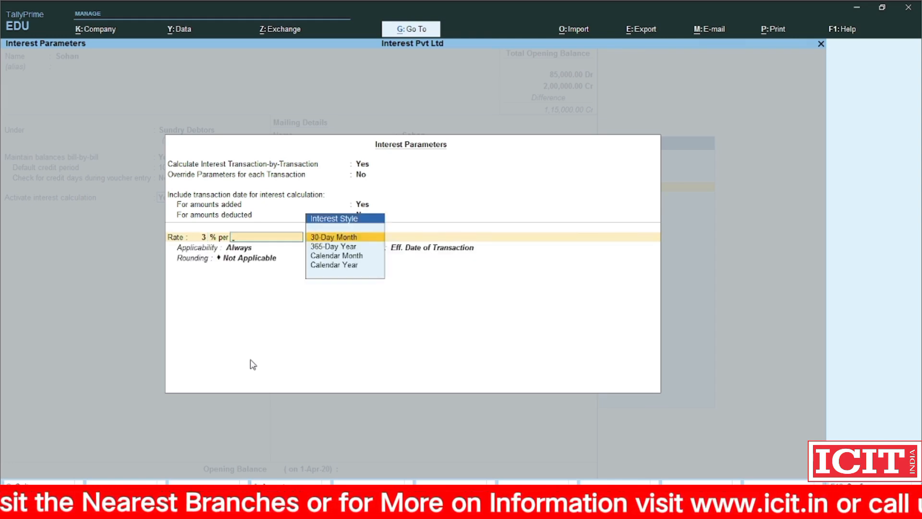
key("Down")
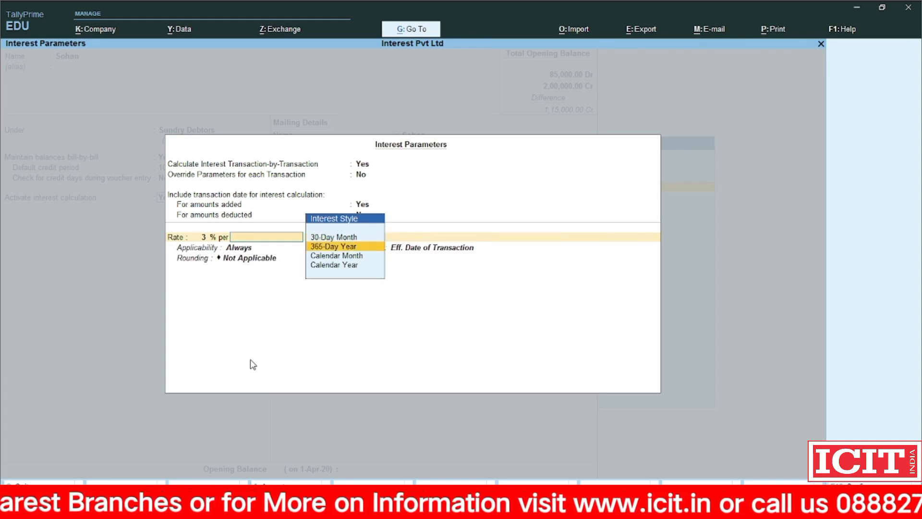
key("Up")
key("Down")
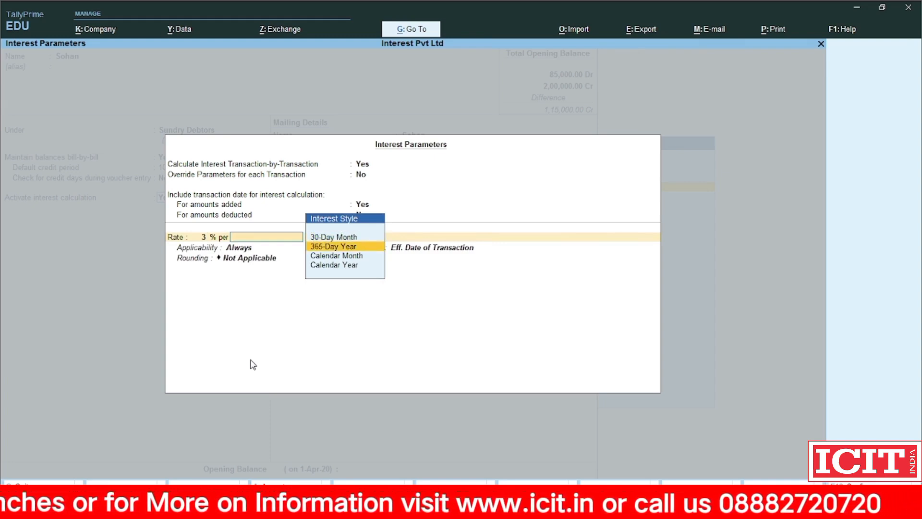
key("Down")
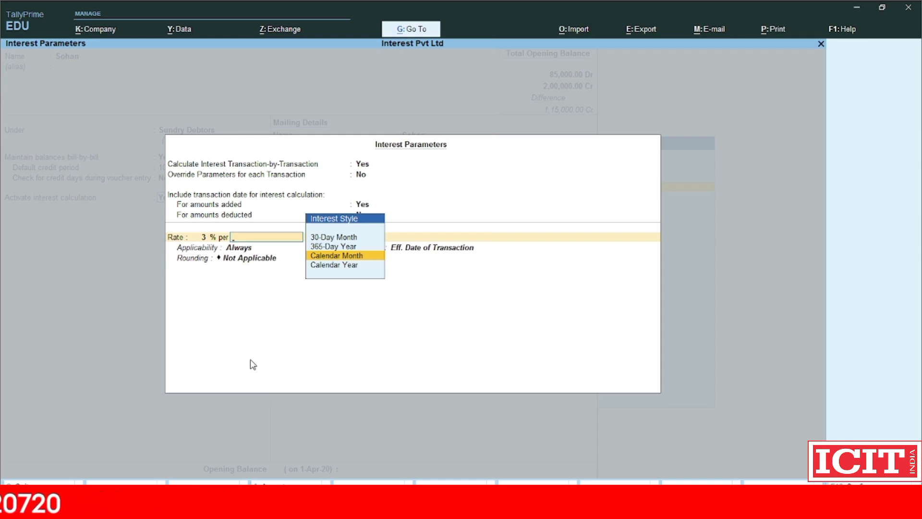
key("Return")
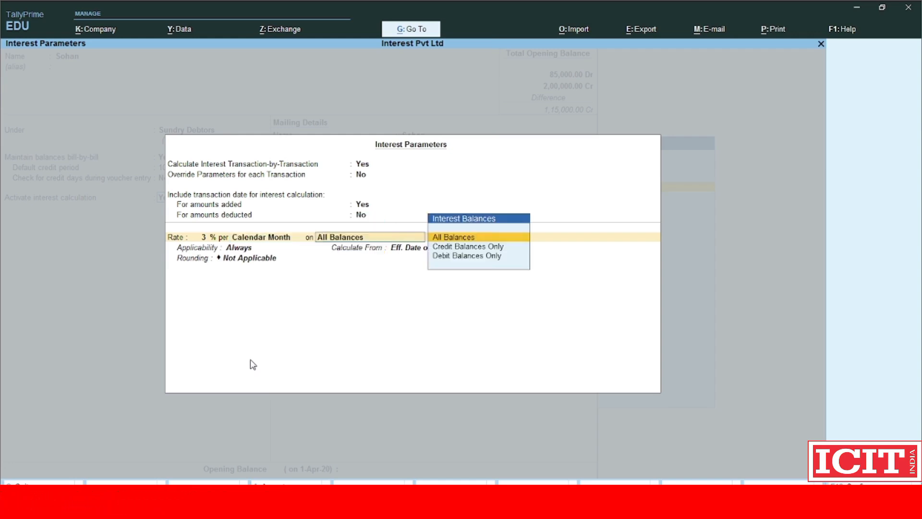
key("Return")
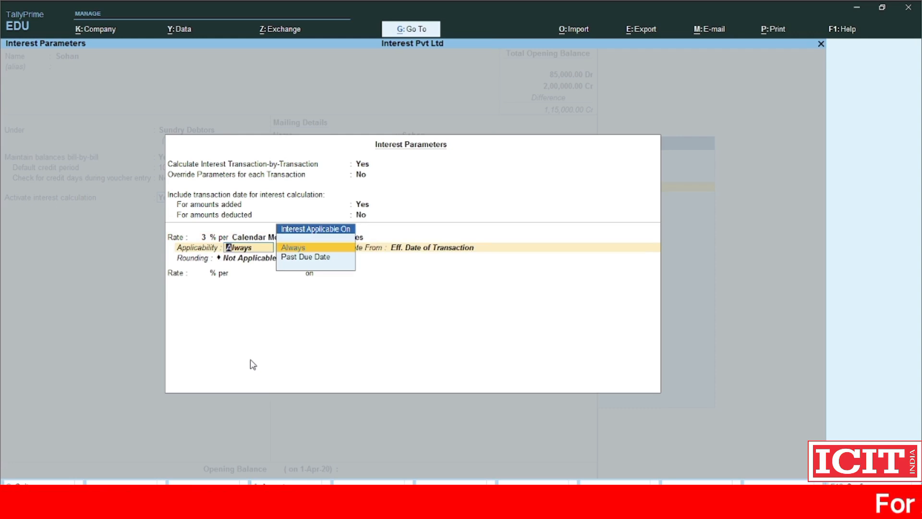
Step: Make the interest applicable Always, calculated from Due Date of Invoice/Ref without rounding, and finish the interest parameters
key("Return")
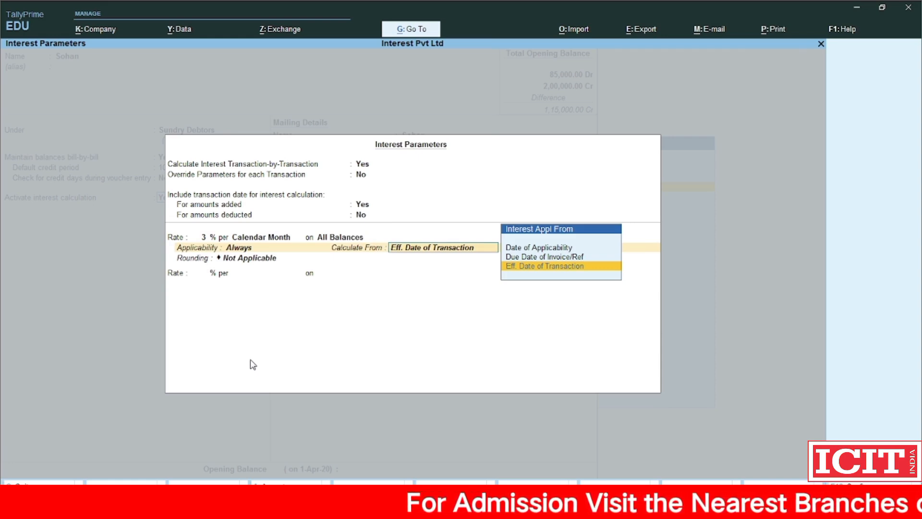
key("Up")
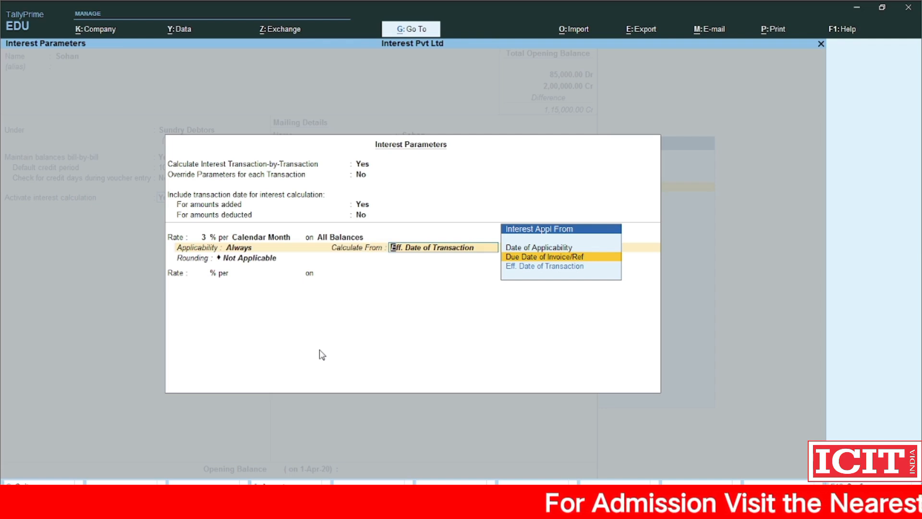
key("Return")
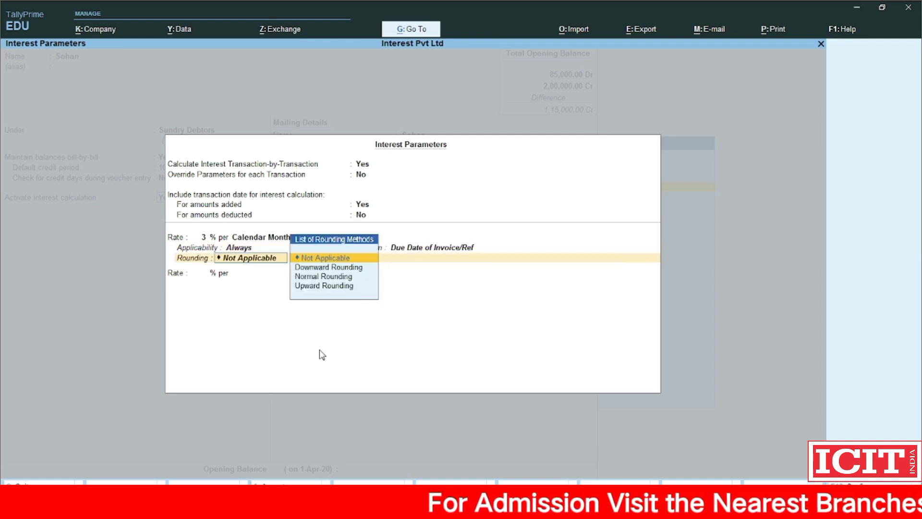
key("Return")
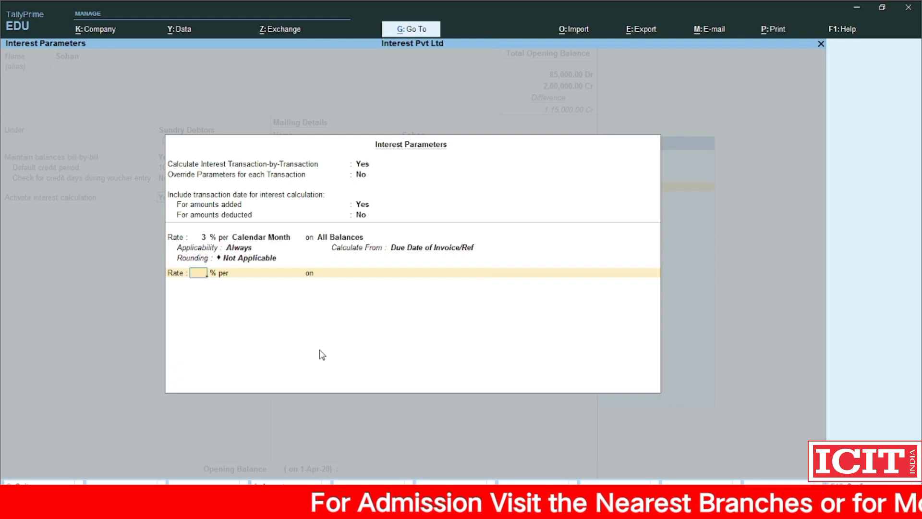
key("Return")
Step: Finish the interest parameters and keep the ledger's mailing, banking and tax registration details as they are
key("Return")
key("Return")
key("Return")
key("Return")
key("Return")
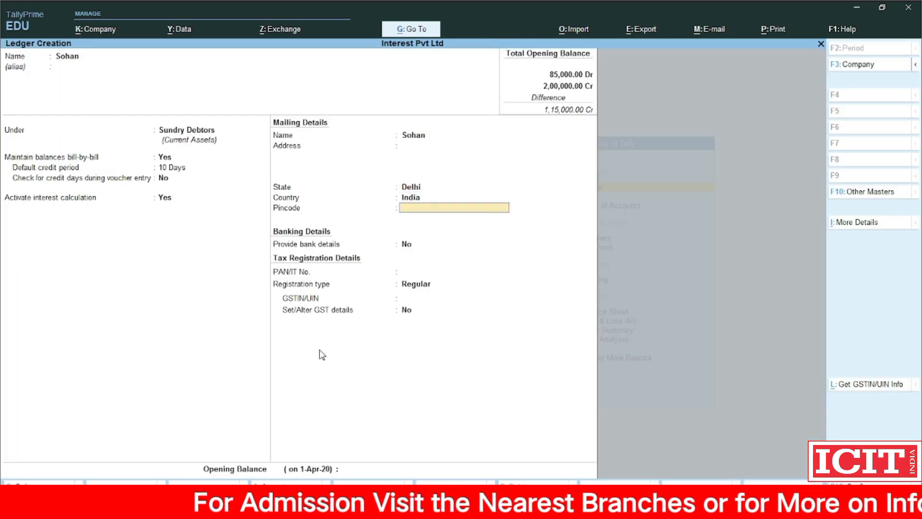
key("Return")
key("Return")
key("Return")
key("Return")
key("Return")
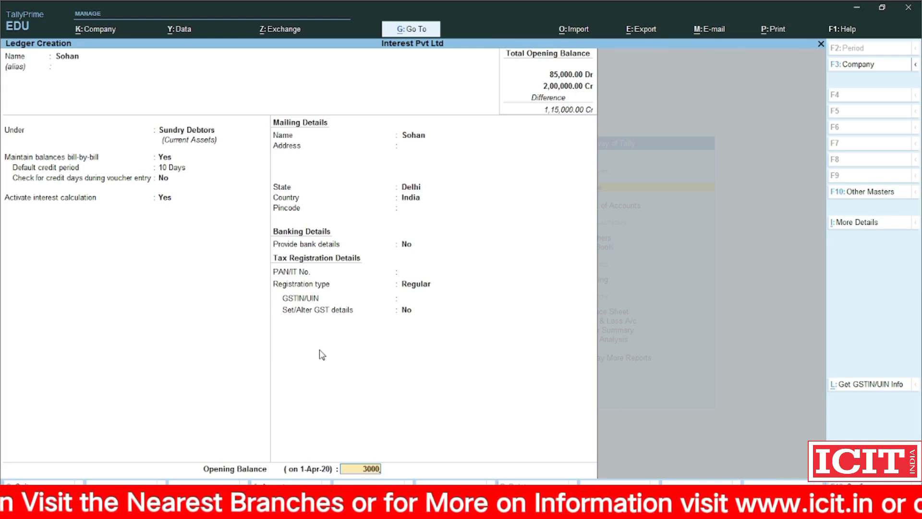
Step: Set the customer ledger's opening balance to 3,00,000 Dr without entering individual bill references, and save the ledger
key("Return")
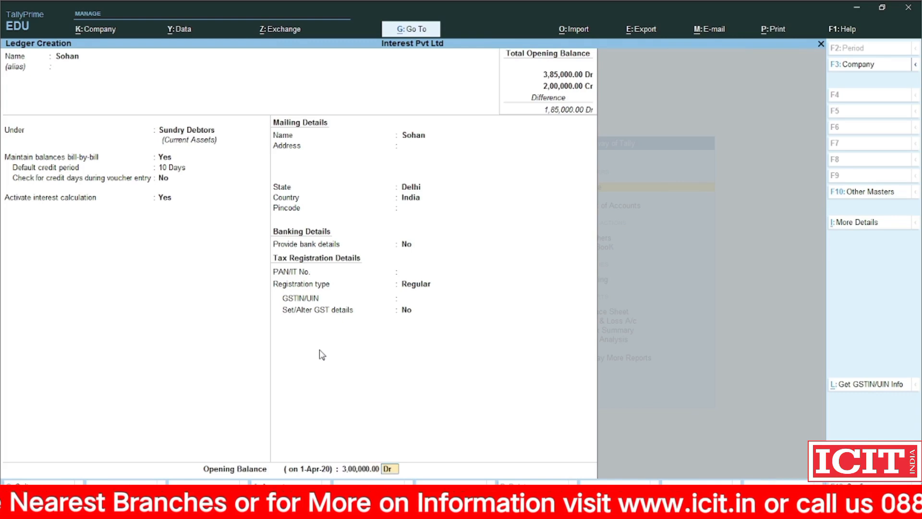
key("Return")
key("Return")
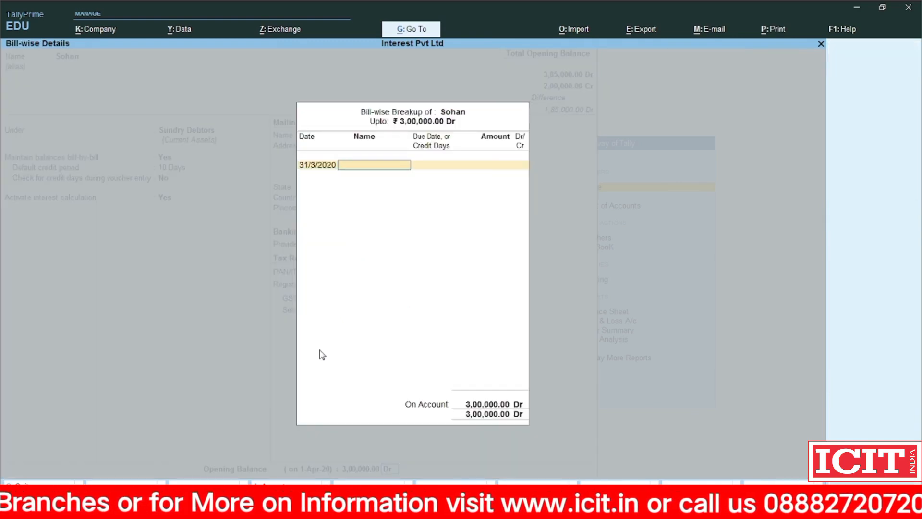
key("Return")
key("Return")
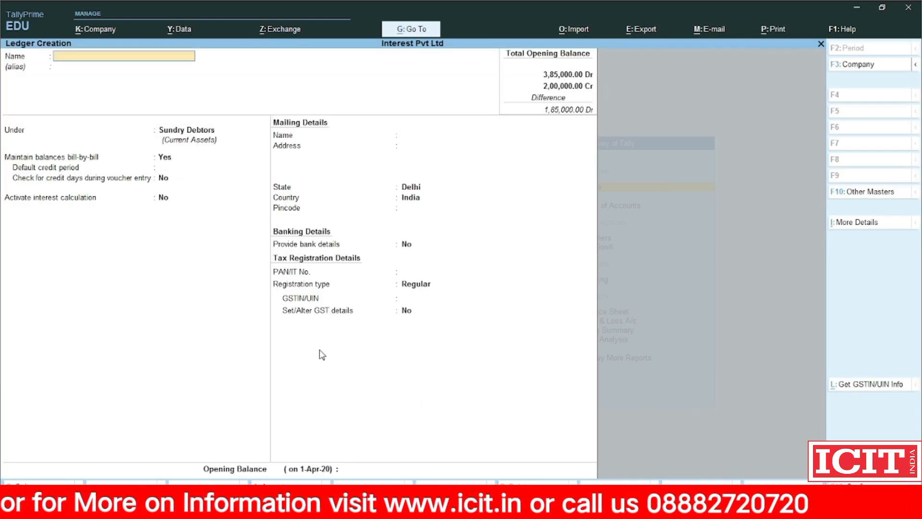
Step: Create a ledger named Sale under Sales Accounts with interest calculation at No, and return to the Gateway of Tally
type("Sale")
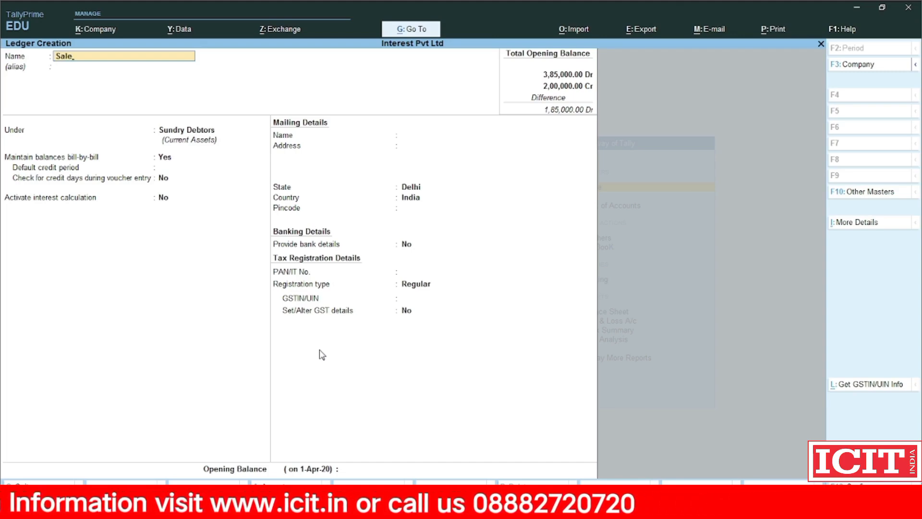
key("Return")
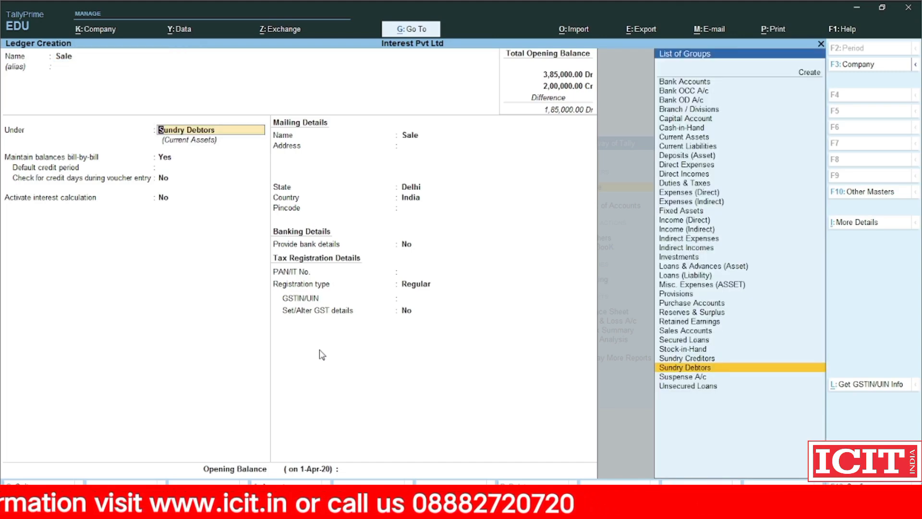
type("Sa")
key("Return")
key("Return")
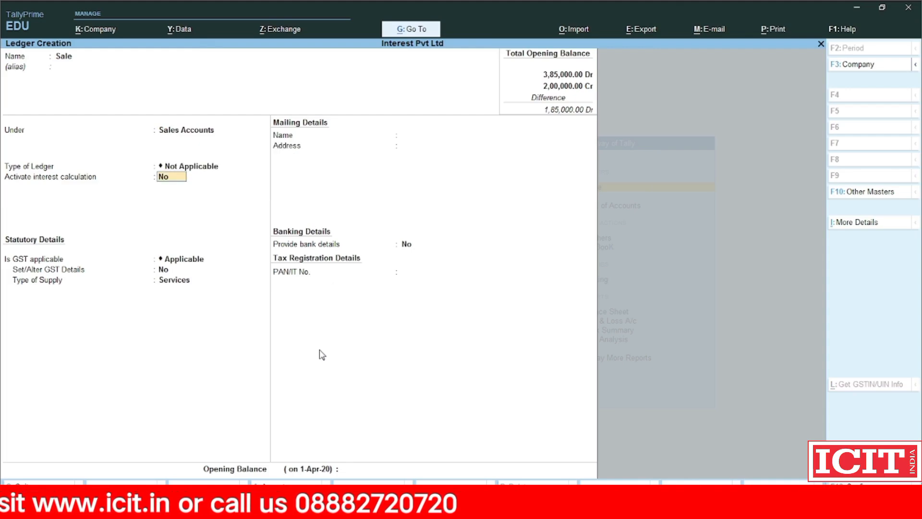
key("Return")
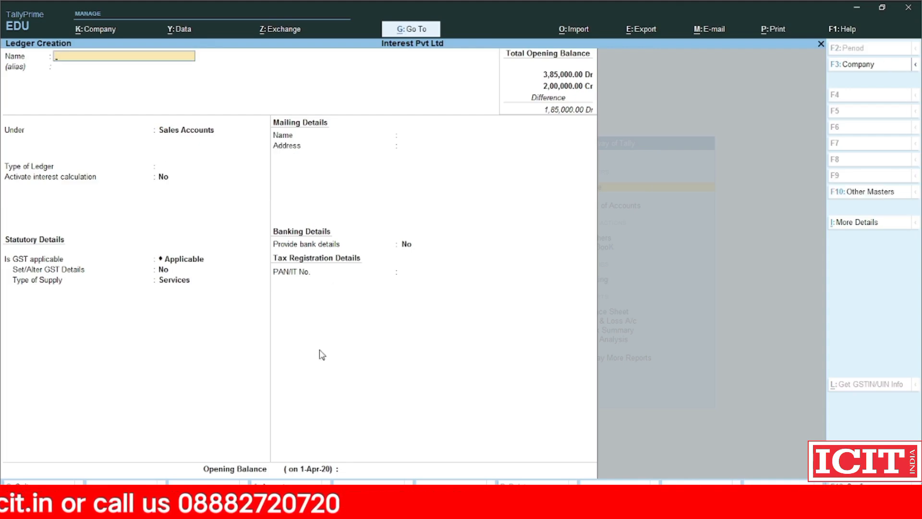
key("Escape")
key("Escape")
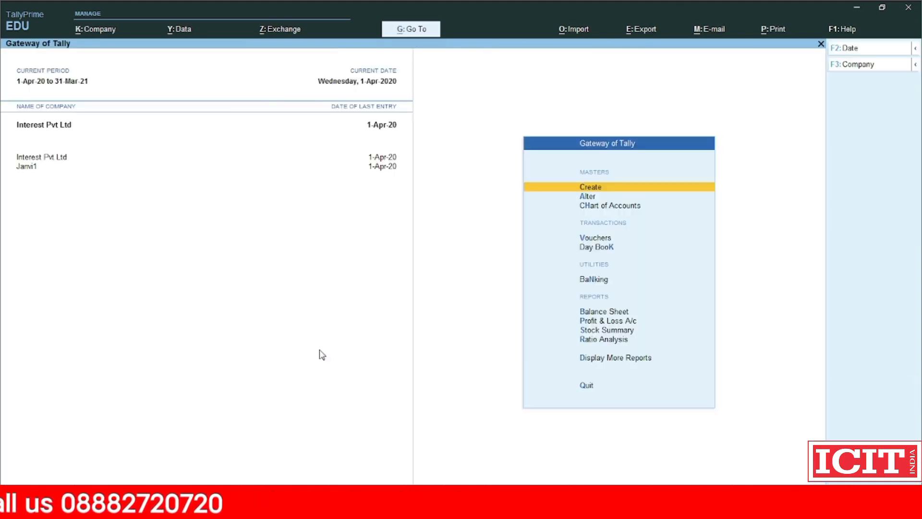
Step: Start a new Sales voucher and choose the newly created customer ledger as the party account
key("Down")
key("Down")
key("Down")
key("Down")
key("Up")
key("Return")
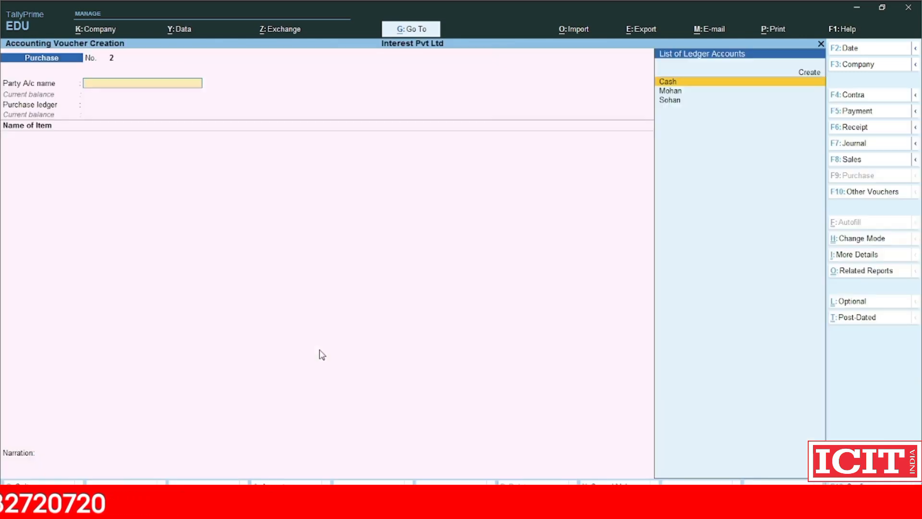
key("F8")
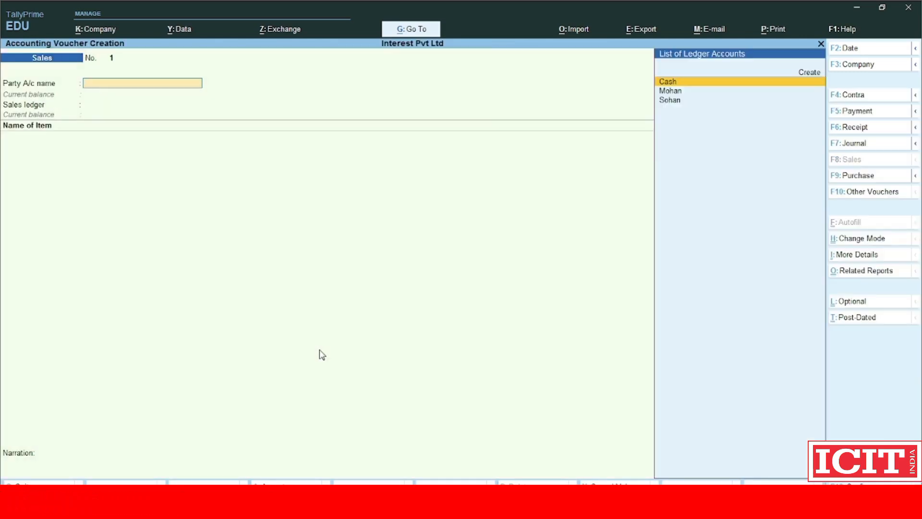
key("Down")
key("Down")
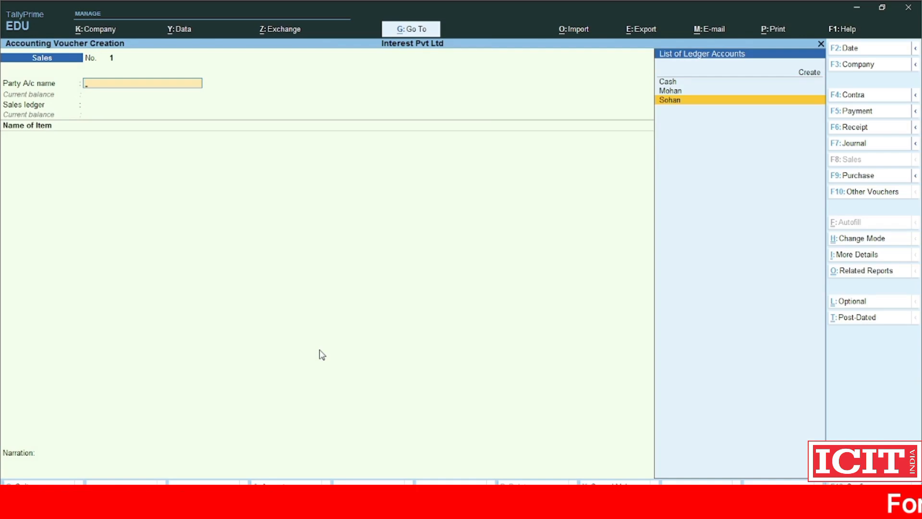
key("Return")
Step: Leave the dispatch details blank, accept the party details with Delhi as place of supply, and choose Sale as the sales ledger
key("Return")
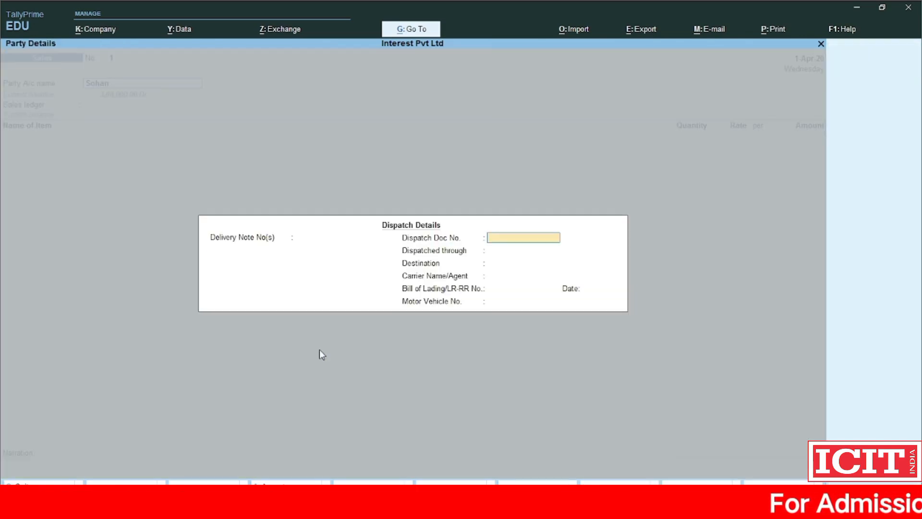
key("ctrl+a")
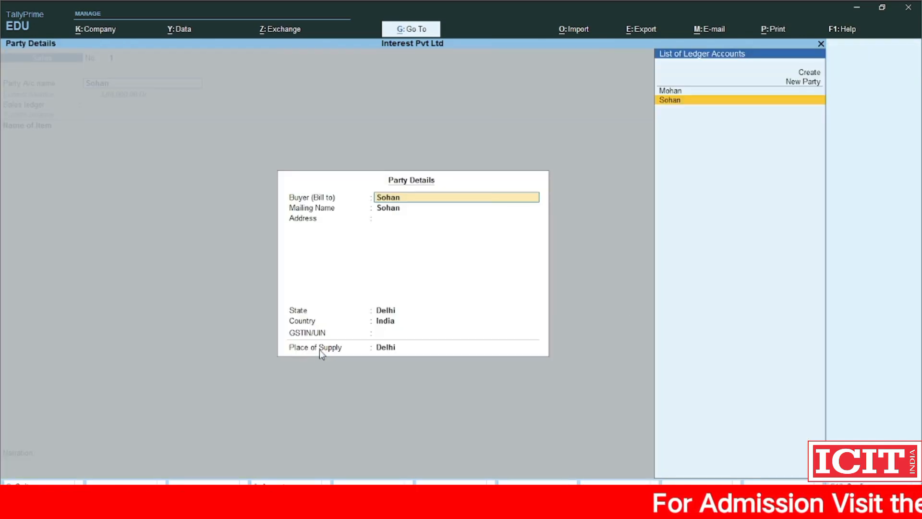
key("Return")
key("Return")
key("Return")
key("Return")
key("Return")
key("Return")
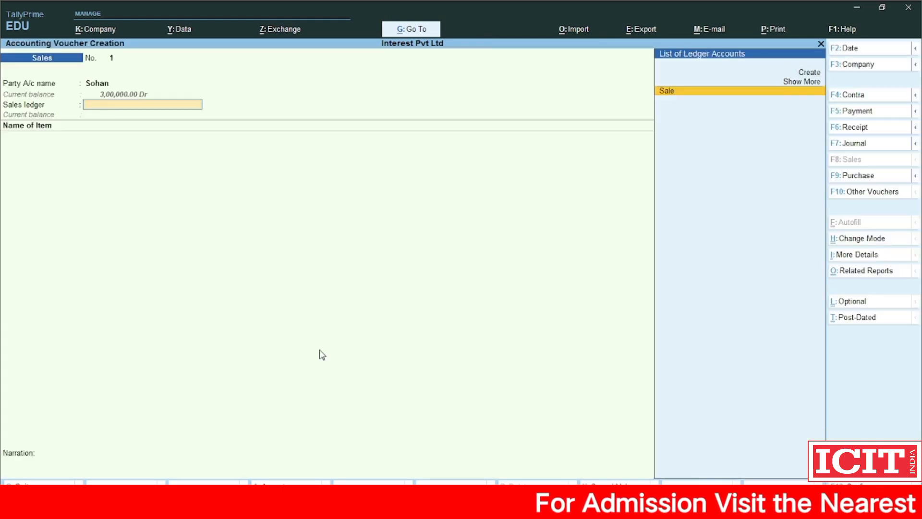
key("Return")
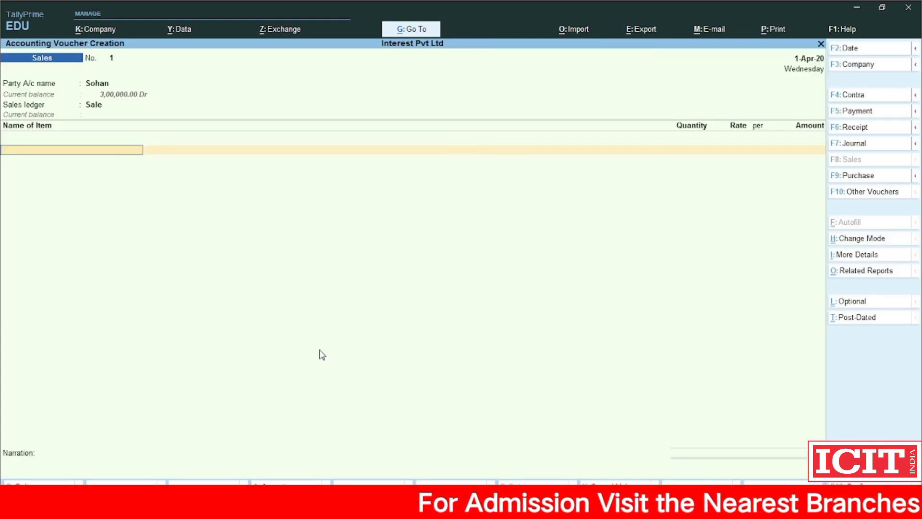
Step: Add the item Table to the sales voucher with a quantity of 15 no. at a rate of 700
type("Ta")
key("Return")
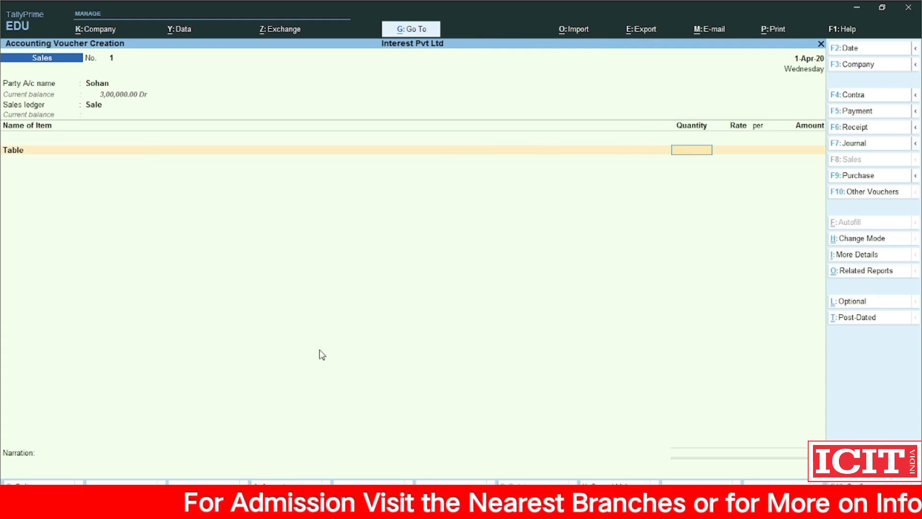
type("15")
key("Return")
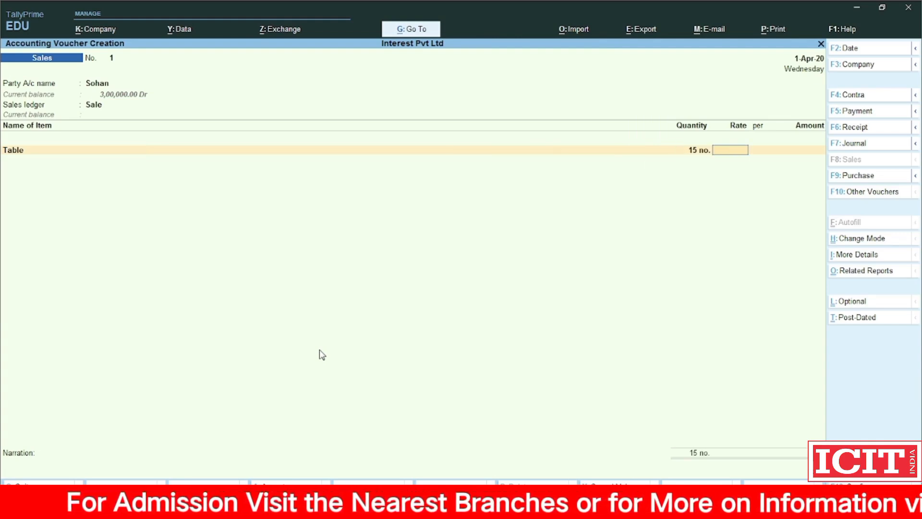
type("700")
key("Return")
Step: Accept the remaining entries, save the sales voucher, and return to the Gateway of Tally
key("Return")
key("Return")
key("Return")
key("Return")
key("Return")
key("Return")
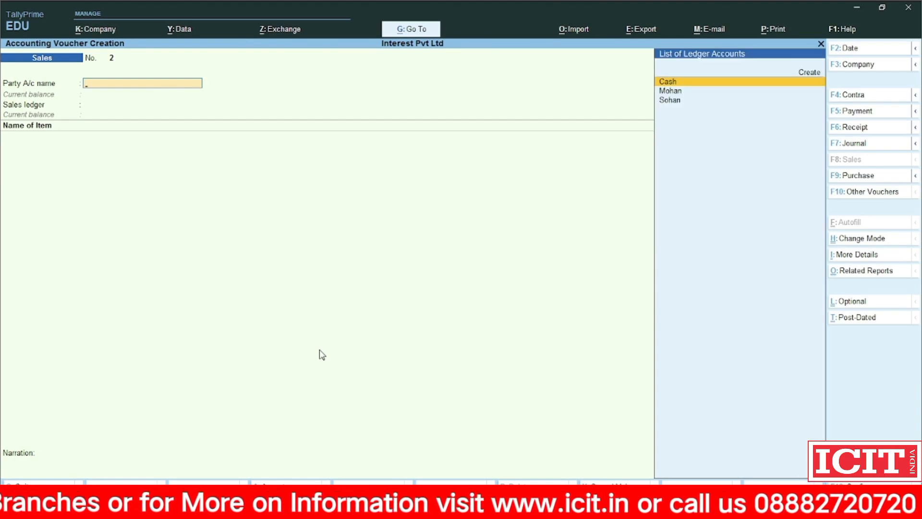
key("Escape")
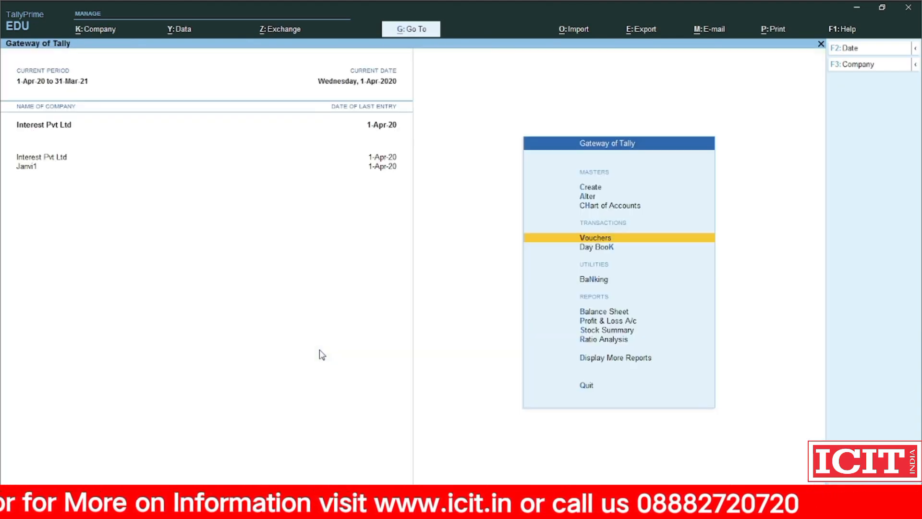
Step: Open Statements of Accounts from the additional reports
key("Down")
key("Down")
key("Down")
key("Down")
key("Down")
key("Down")
key("Down")
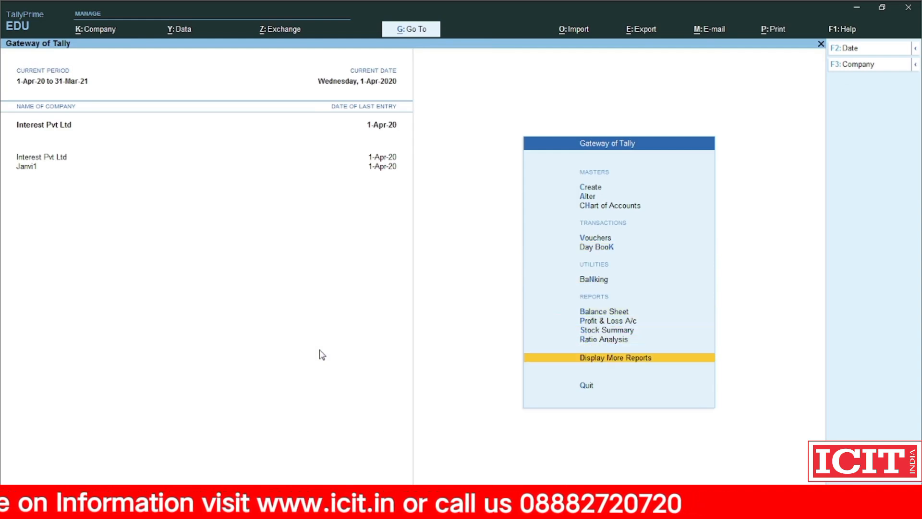
key("Return")
key("Down")
key("Down")
key("Down")
key("Down")
key("Down")
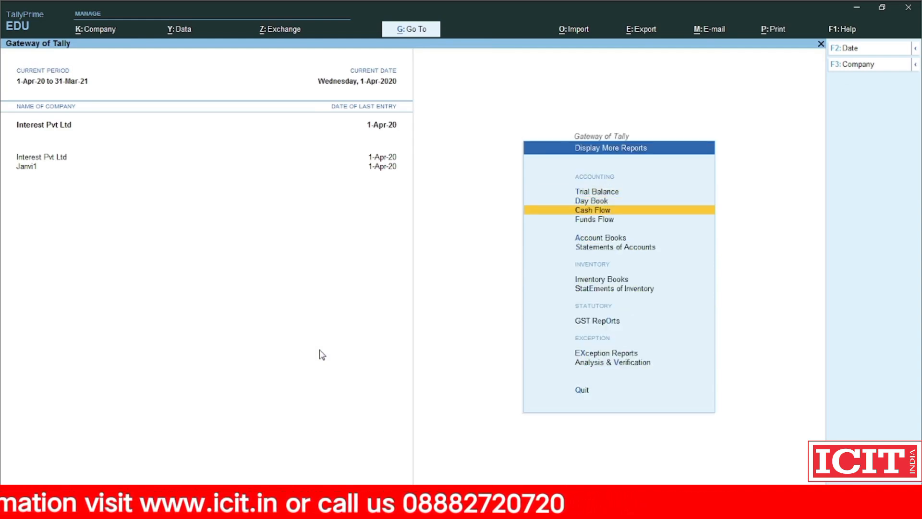
key("Return")
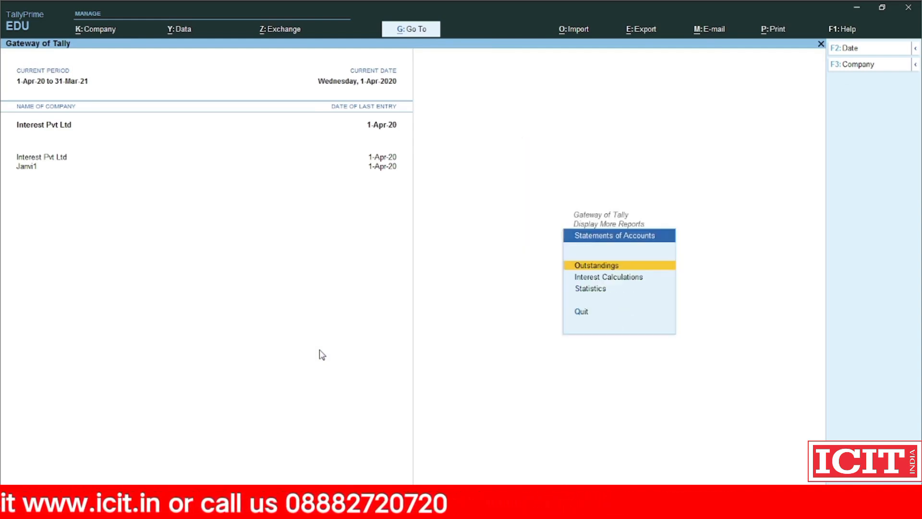
Step: Open the Interest Receivable report under Interest Calculations
key("Down")
key("Return")
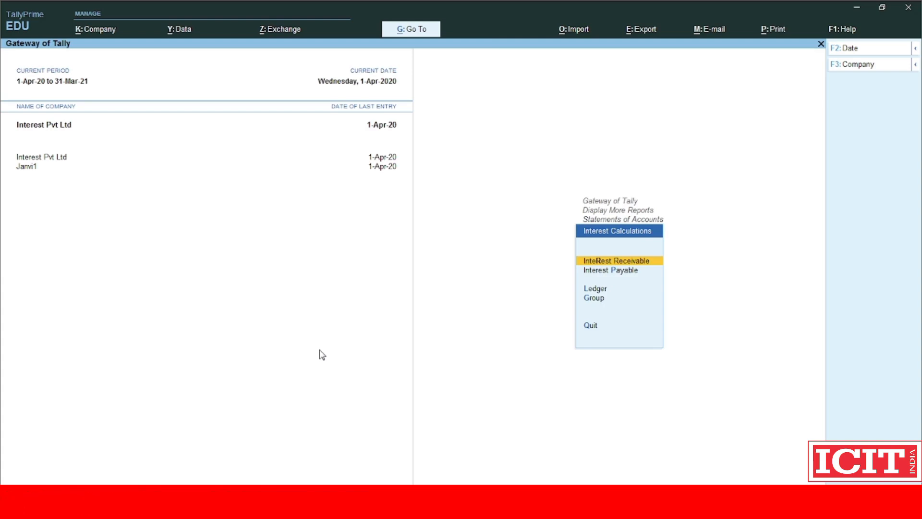
key("Down")
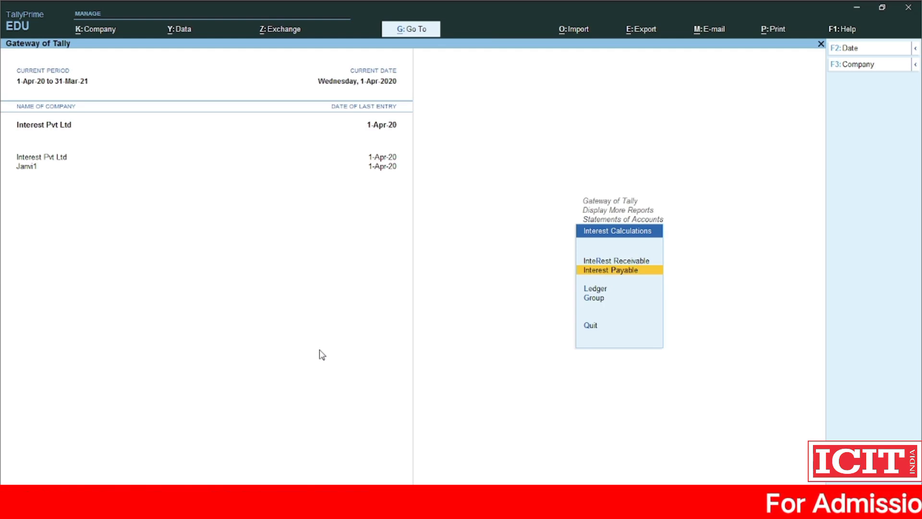
key("Up")
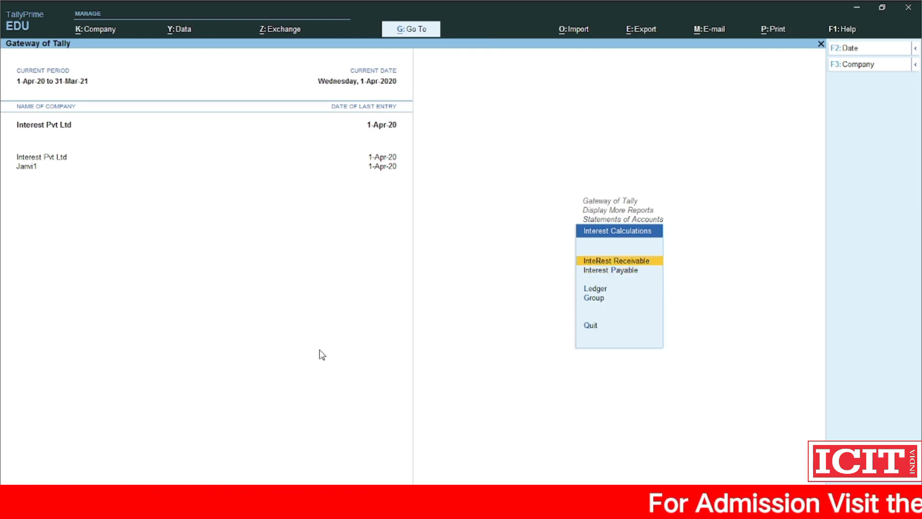
key("Return")
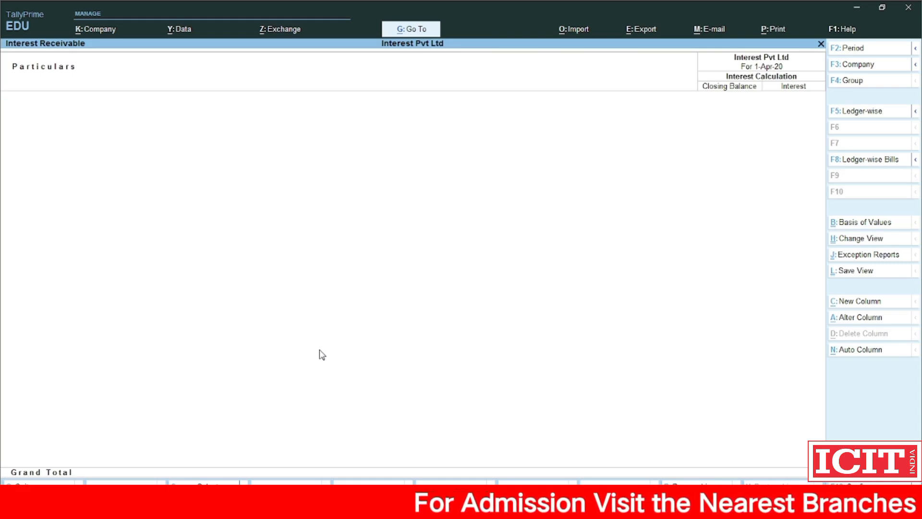
Step: Set the Interest Receivable report period from 1-4-2020 to 31-7-2020
key("F2")
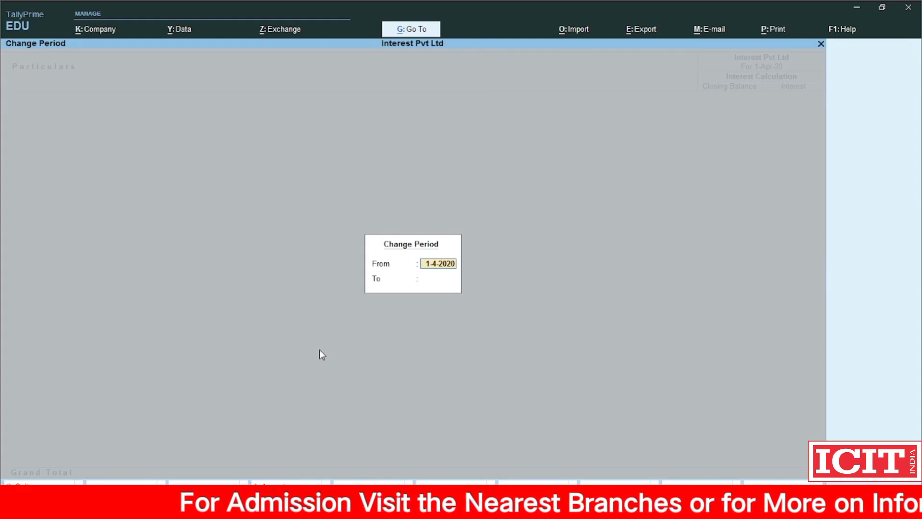
key("Return")
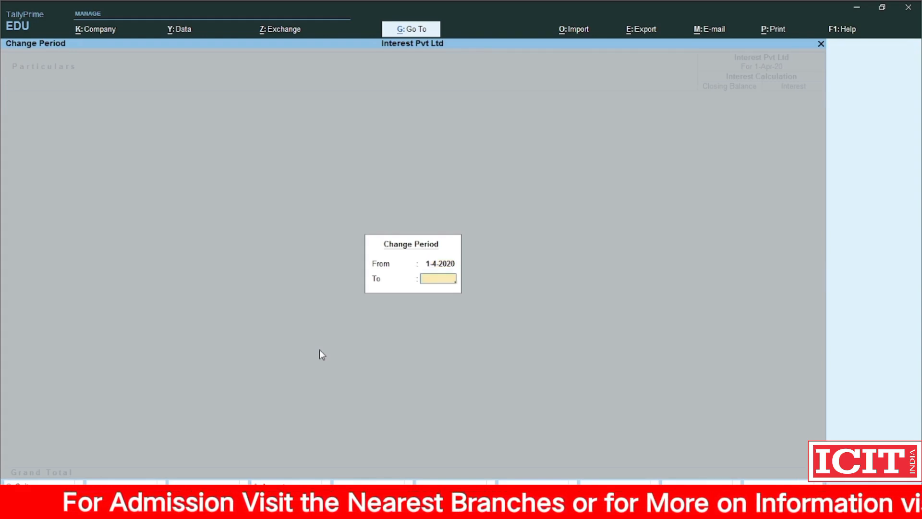
type("31-")
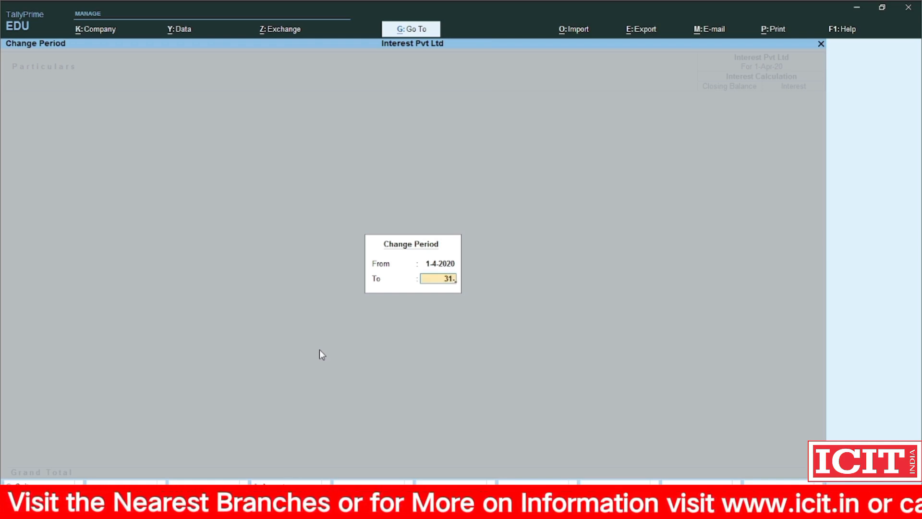
type("7-2020")
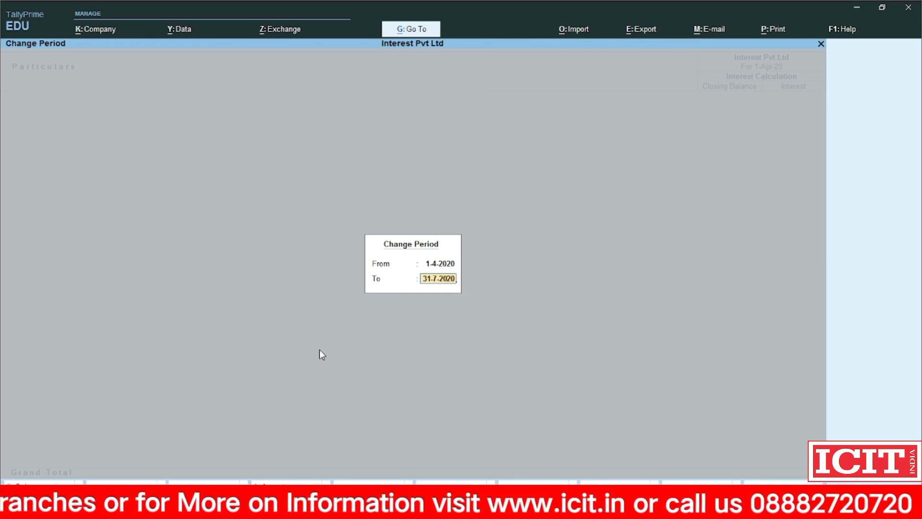
key("Return")
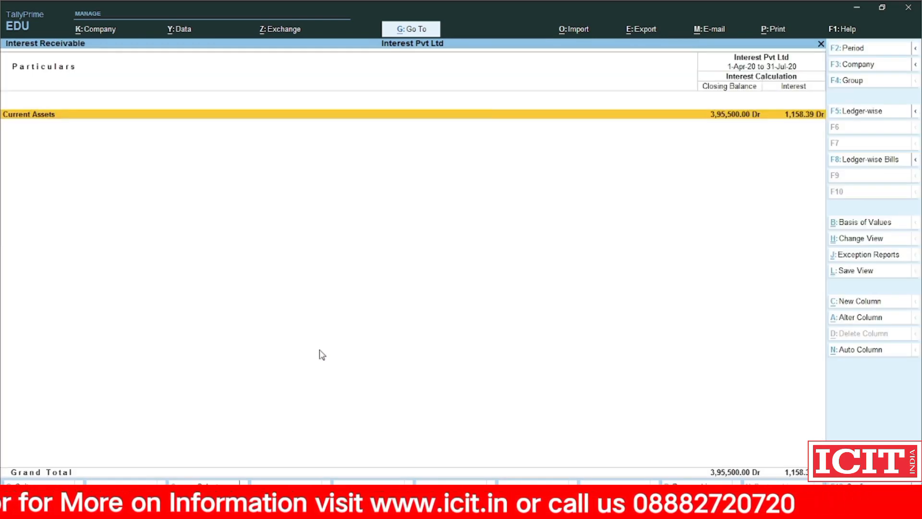
Step: Drill down from Current Assets to the customer's detailed ledger interest calculation, examine it, and return to Statements of Accounts
key("Return")
key("Return")
key("Return")
key("alt+F5")
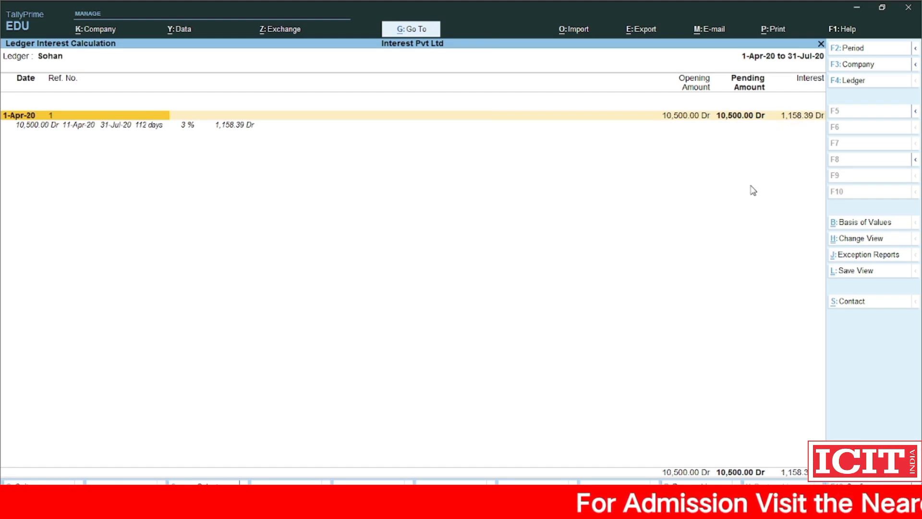
key("Escape")
key("Escape")
key("Escape")
key("Escape")
key("Escape")
key("Escape")
key("Escape")
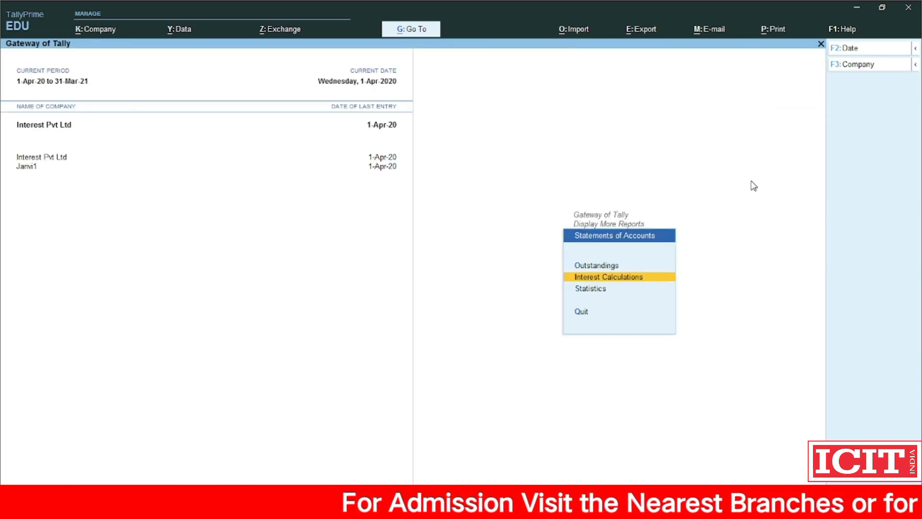